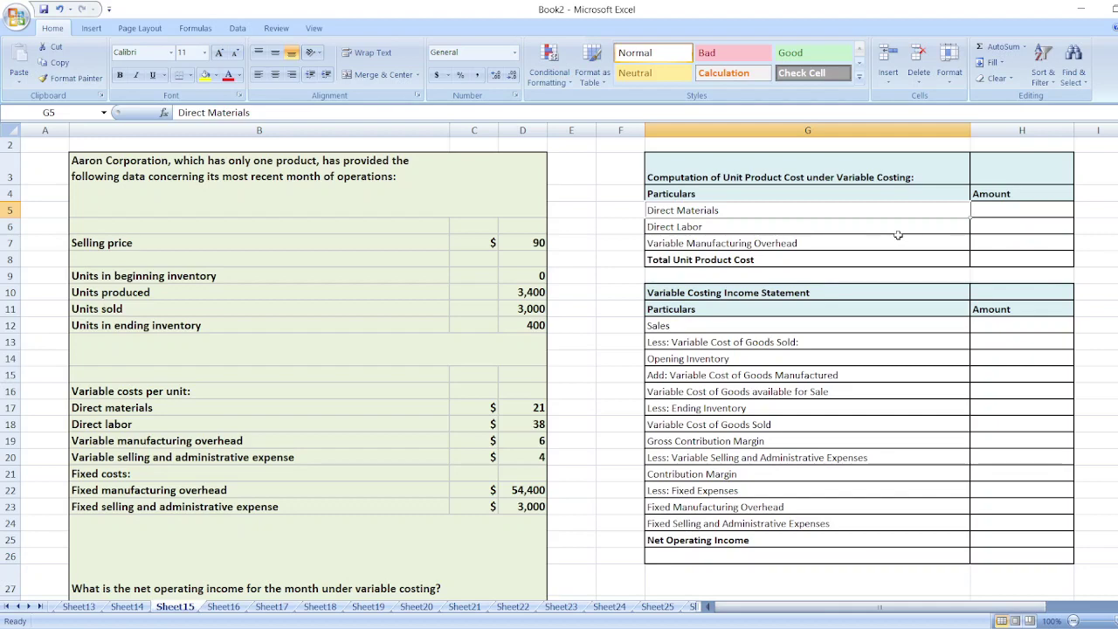
Step: Enter unit variable costs of 21, 38 and 6 in H5:H7
{"action": "left_click", "coordinate": [982, 210]}
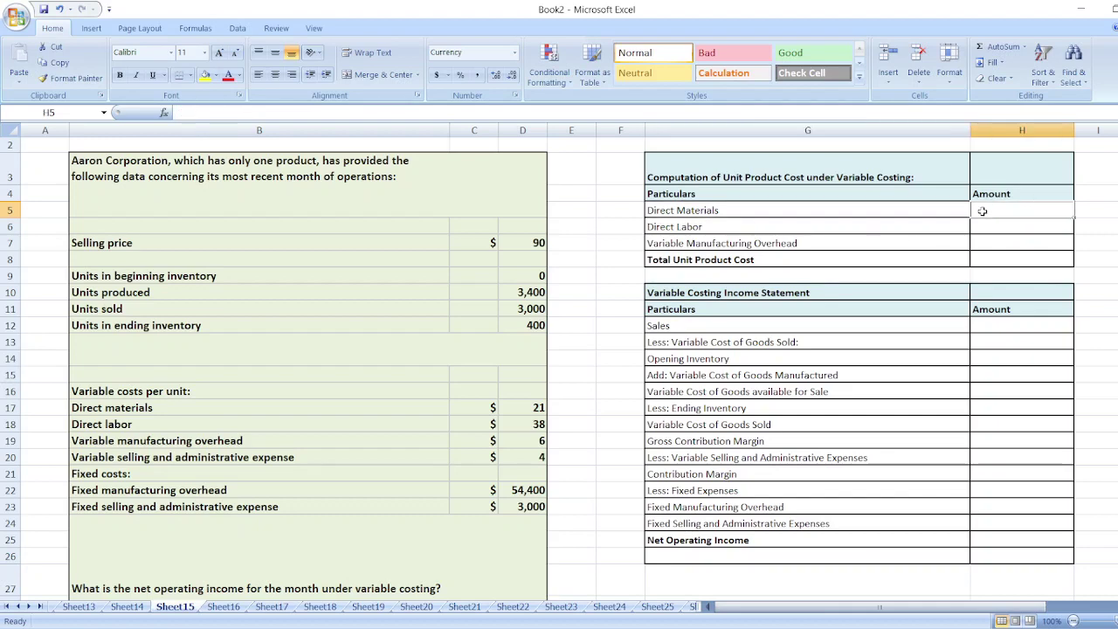
{"action": "type", "text": "21"}
{"action": "key", "text": "Return"}
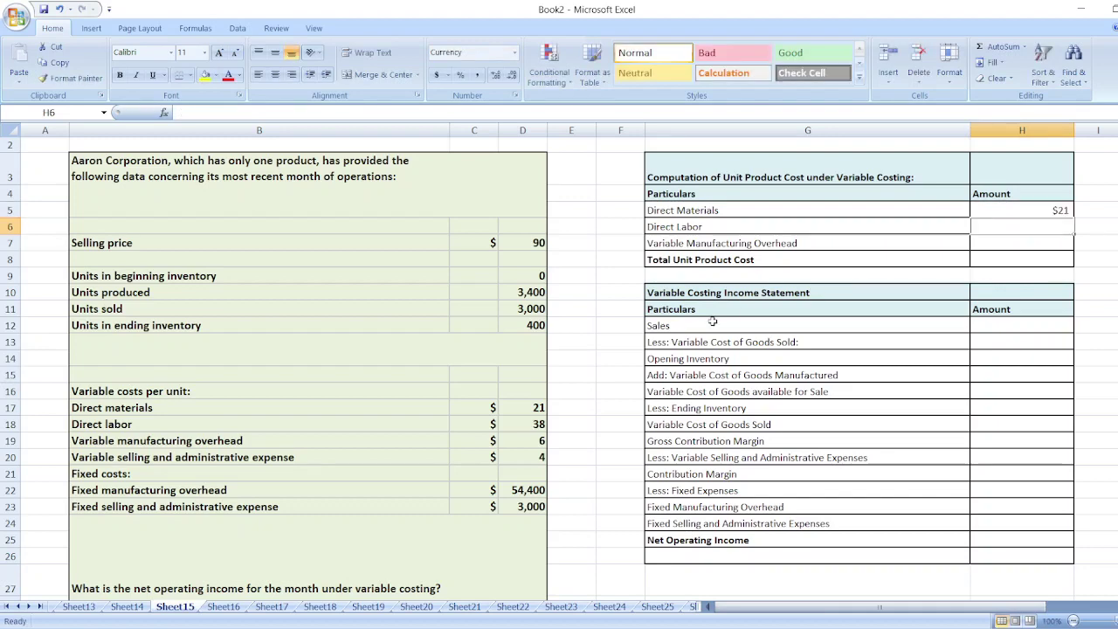
{"action": "type", "text": "38"}
{"action": "key", "text": "Return"}
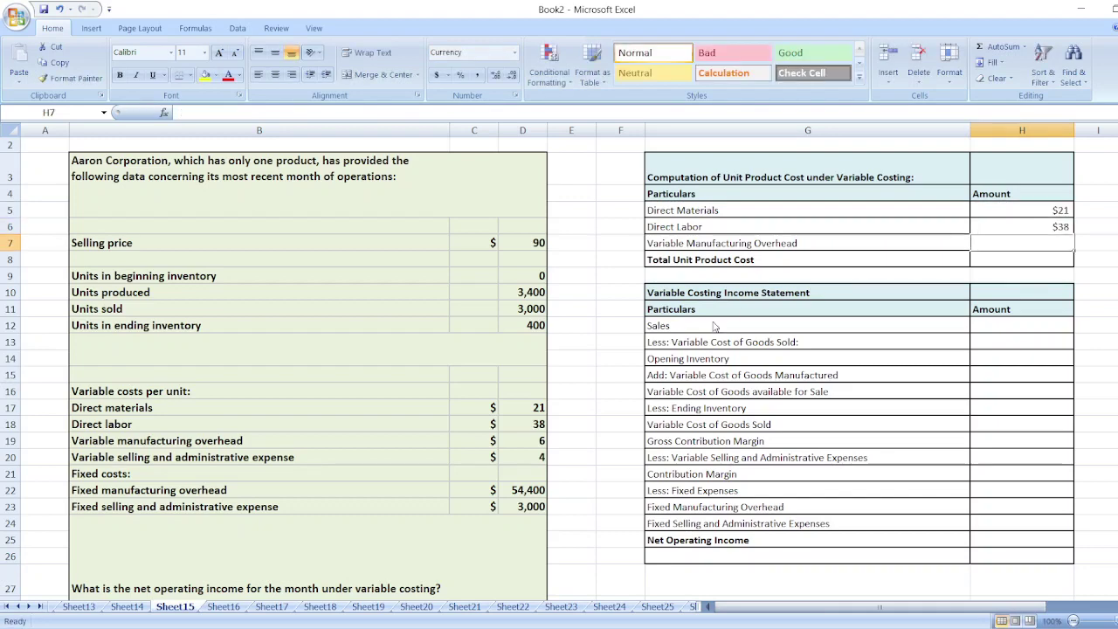
{"action": "type", "text": "6"}
{"action": "key", "text": "Return"}
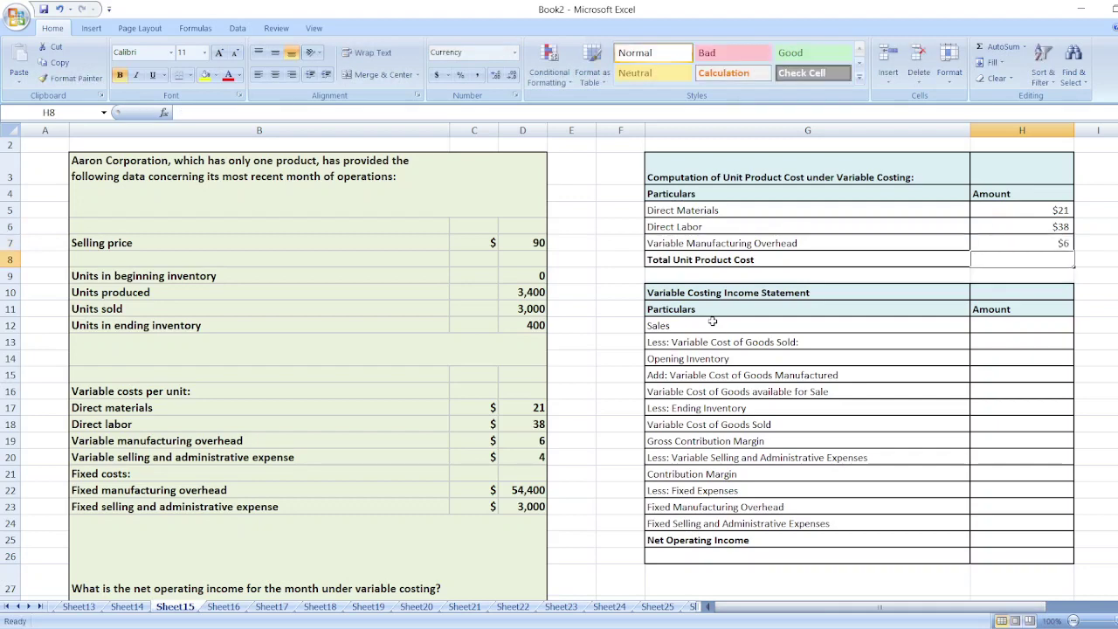
Step: Total the three costs in H8 with =H5+H6+H7 for a $65 unit product cost
{"action": "type", "text": "="}
{"action": "key", "text": "Up"}
{"action": "key", "text": "Up"}
{"action": "key", "text": "Up"}
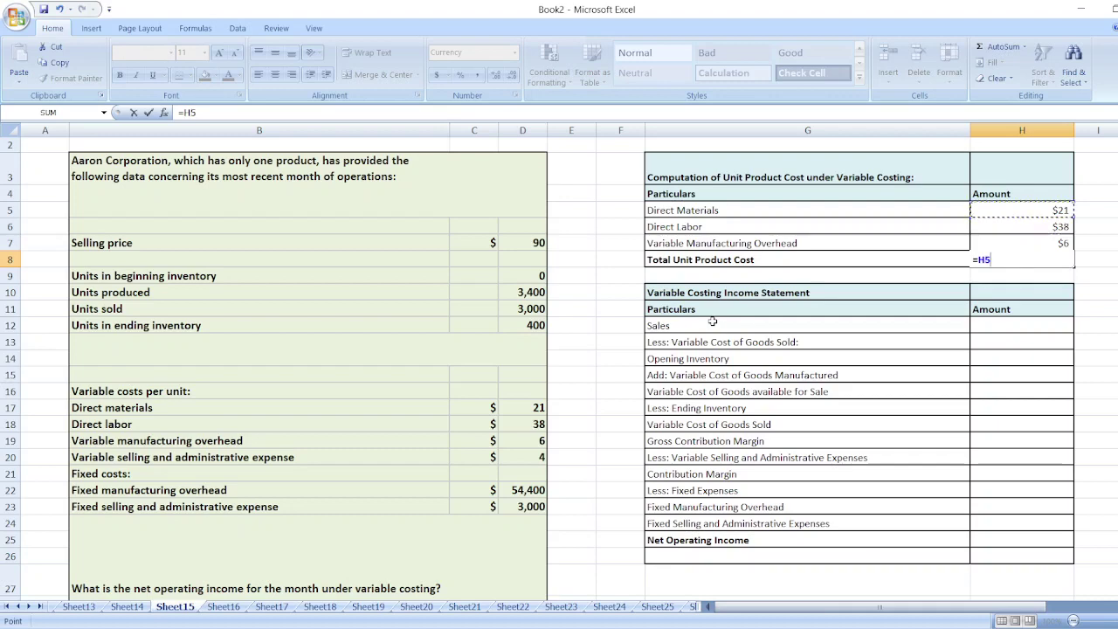
{"action": "type", "text": "+"}
{"action": "key", "text": "Up"}
{"action": "key", "text": "Up"}
{"action": "type", "text": "+"}
{"action": "key", "text": "Up"}
{"action": "key", "text": "Return"}
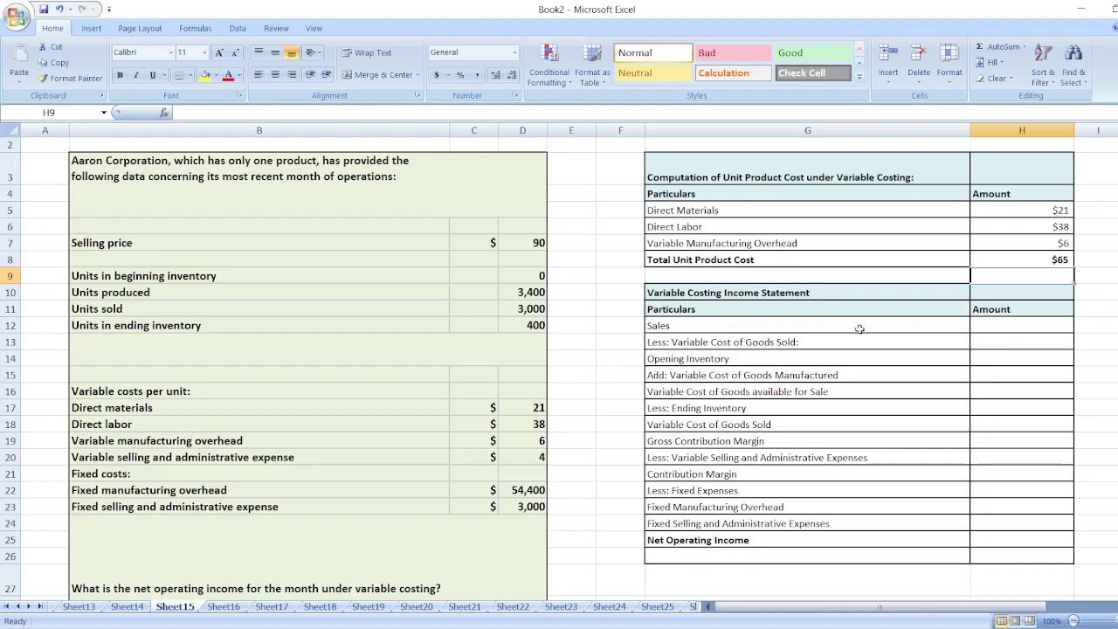
Step: Enter sales as =3000*90 ($270,000) in H12 and opening inventory of 0 in H14
{"action": "left_click", "coordinate": [1017, 323]}
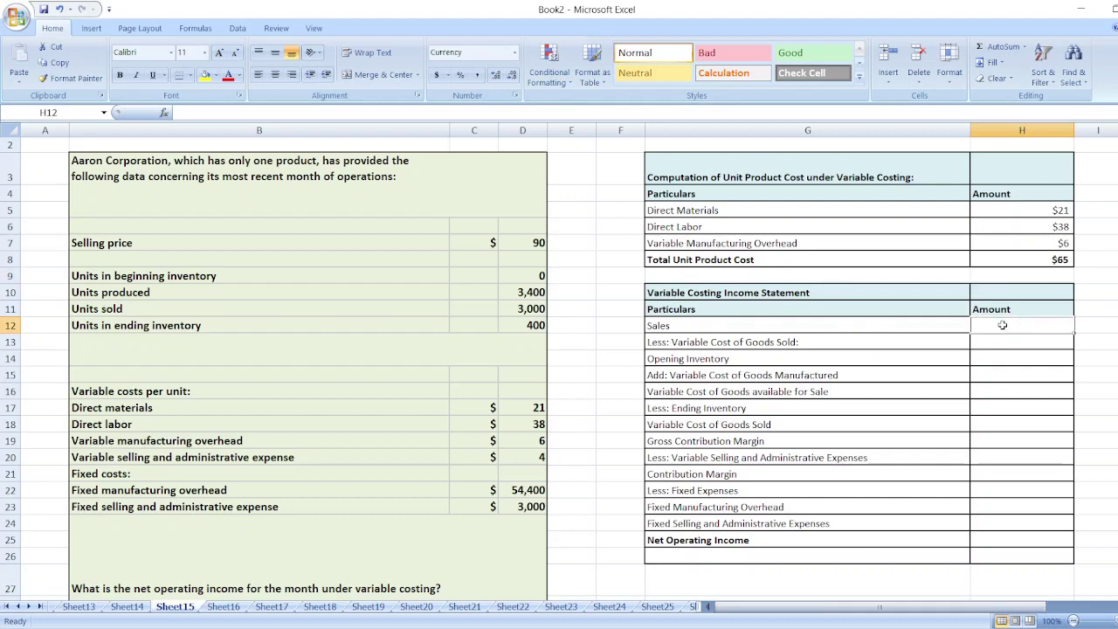
{"action": "type", "text": "="}
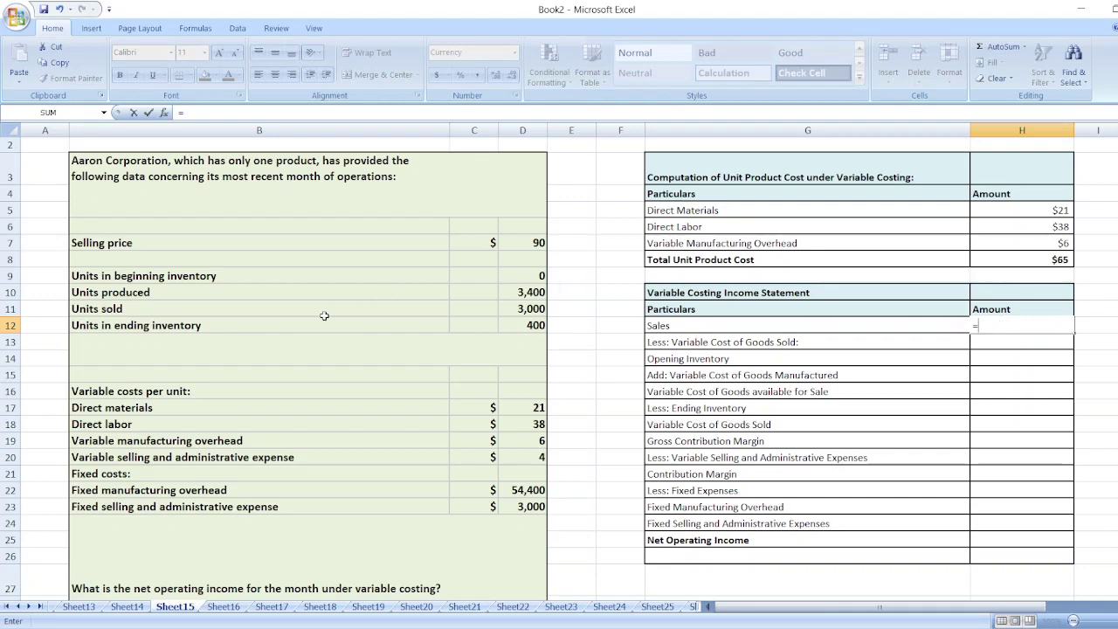
{"action": "type", "text": "3000*90"}
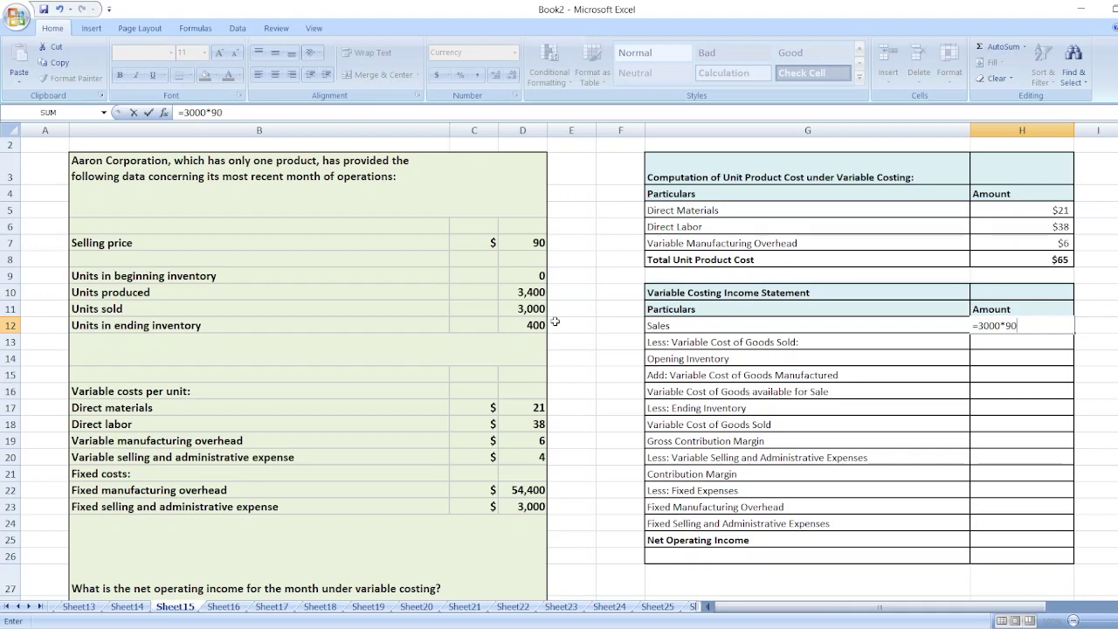
{"action": "key", "text": "Return"}
{"action": "key", "text": "Return"}
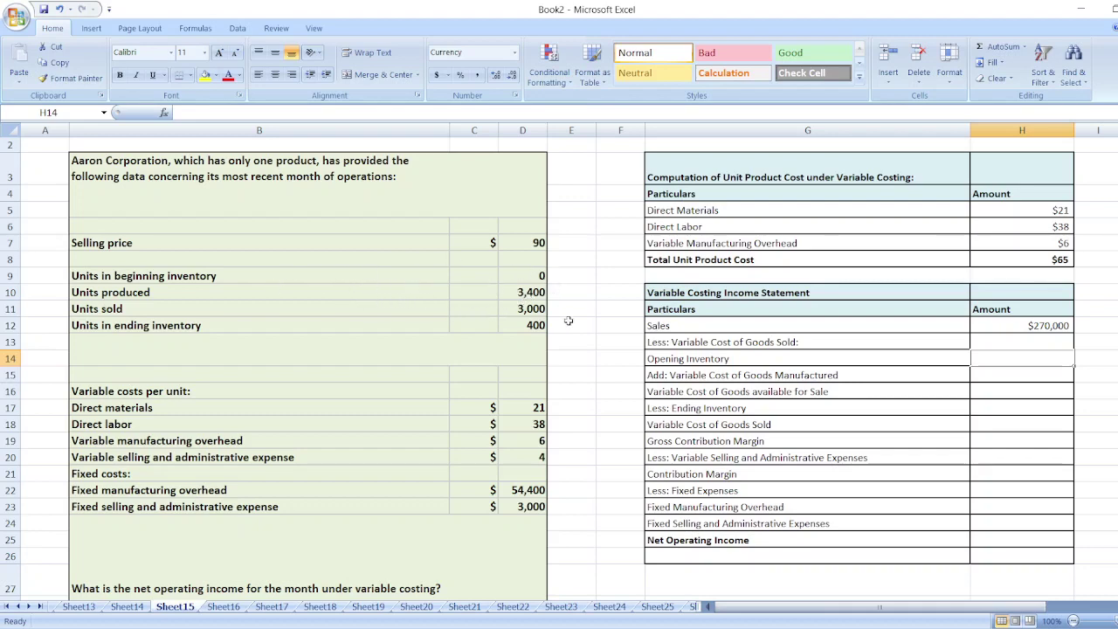
{"action": "type", "text": "0"}
{"action": "key", "text": "Return"}
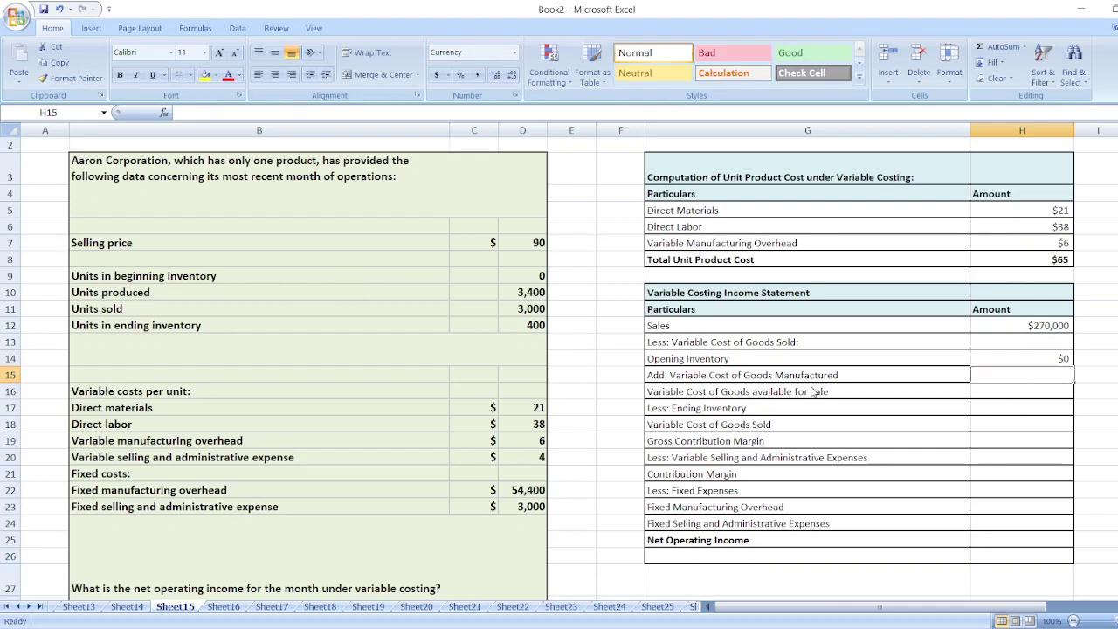
Step: Compute goods manufactured in H15 using unit product cost H8, giving $221,000
{"action": "type", "text": "="}
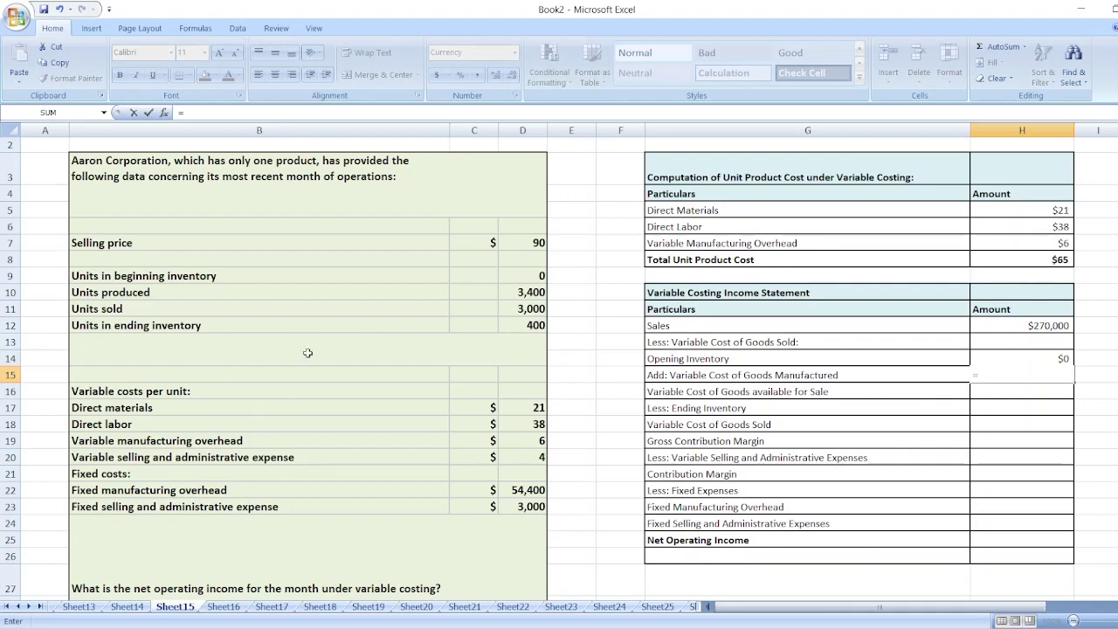
{"action": "type", "text": "2"}
{"action": "type", "text": ",400"}
{"action": "left_click", "coordinate": [1016, 258]}
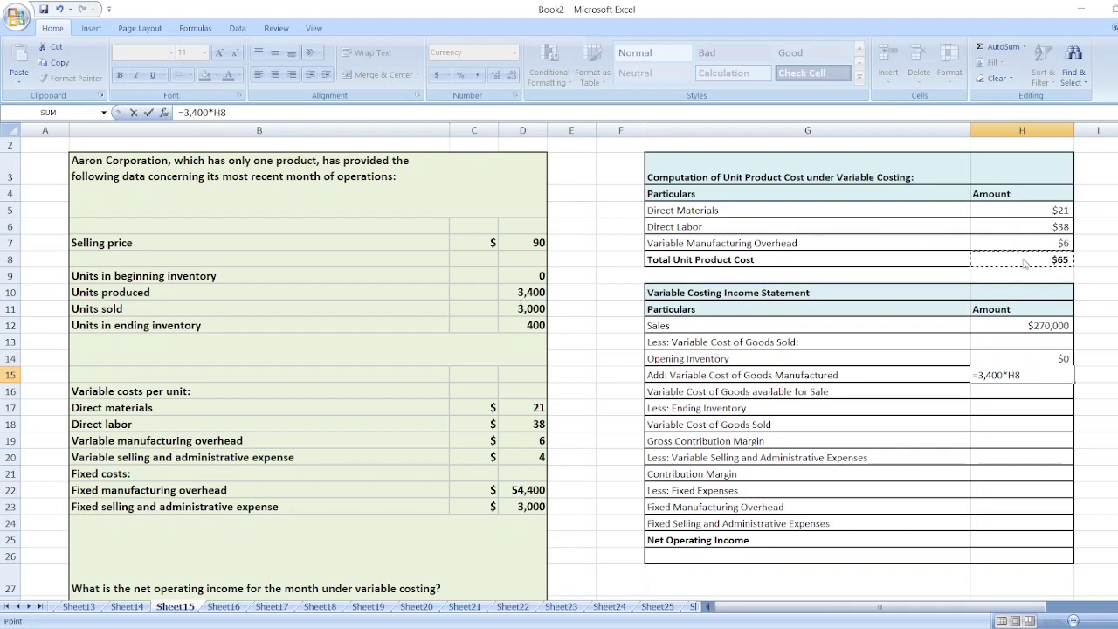
{"action": "key", "text": "Return"}
Step: Total goods available for sale as =H14+H15 ($221,000) and start ending inventory as =400*65
{"action": "type", "text": "="}
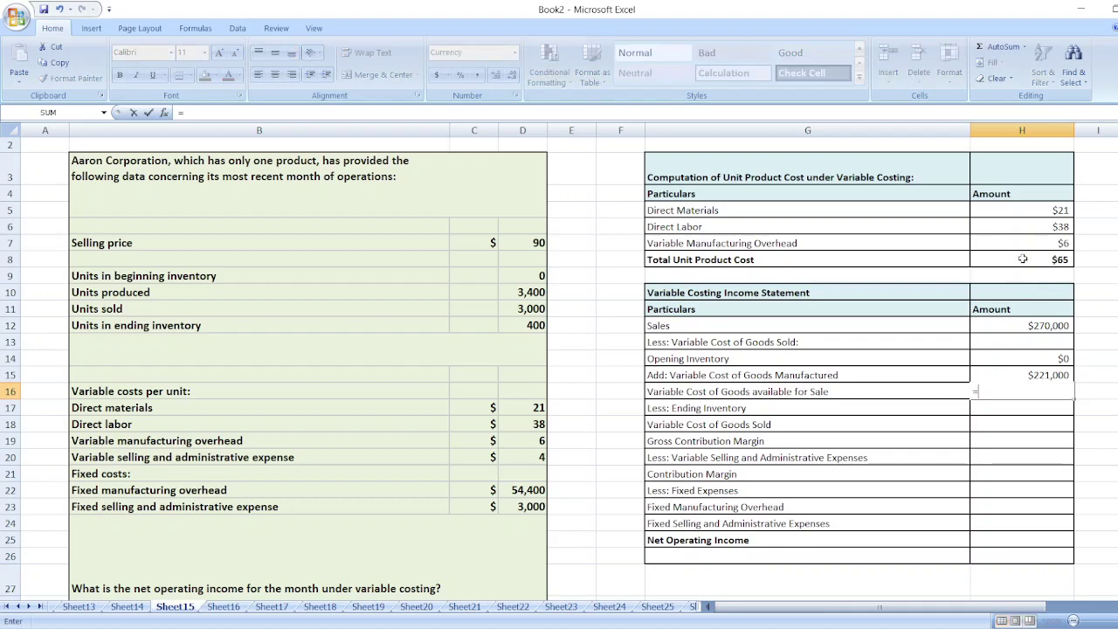
{"action": "key", "text": "Up"}
{"action": "key", "text": "Up"}
{"action": "type", "text": "+"}
{"action": "key", "text": "Up"}
{"action": "key", "text": "Return"}
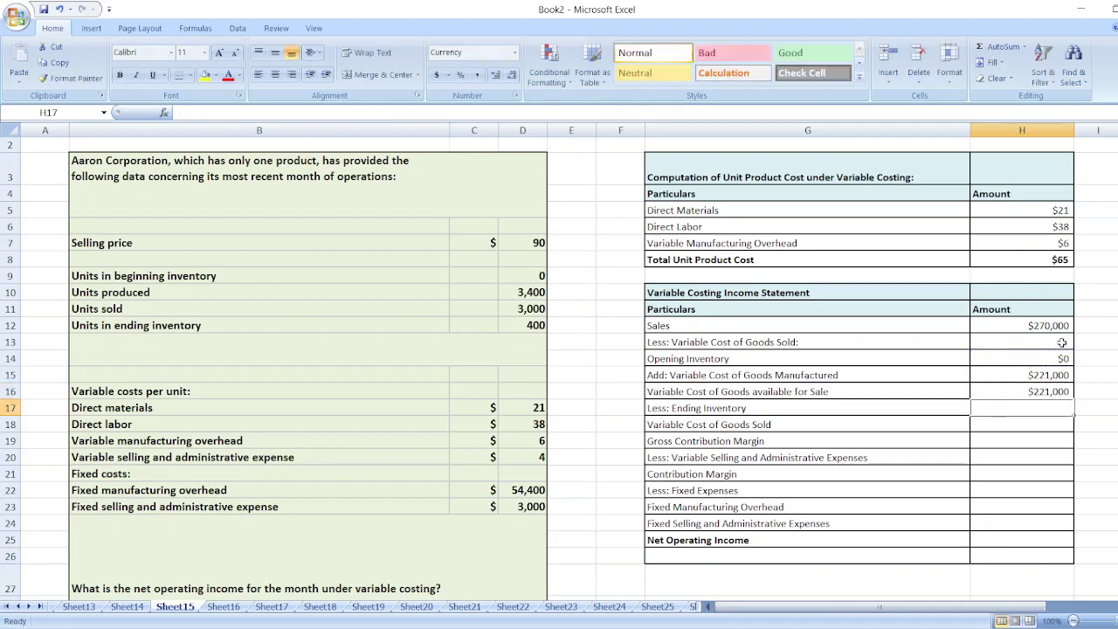
{"action": "type", "text": "="}
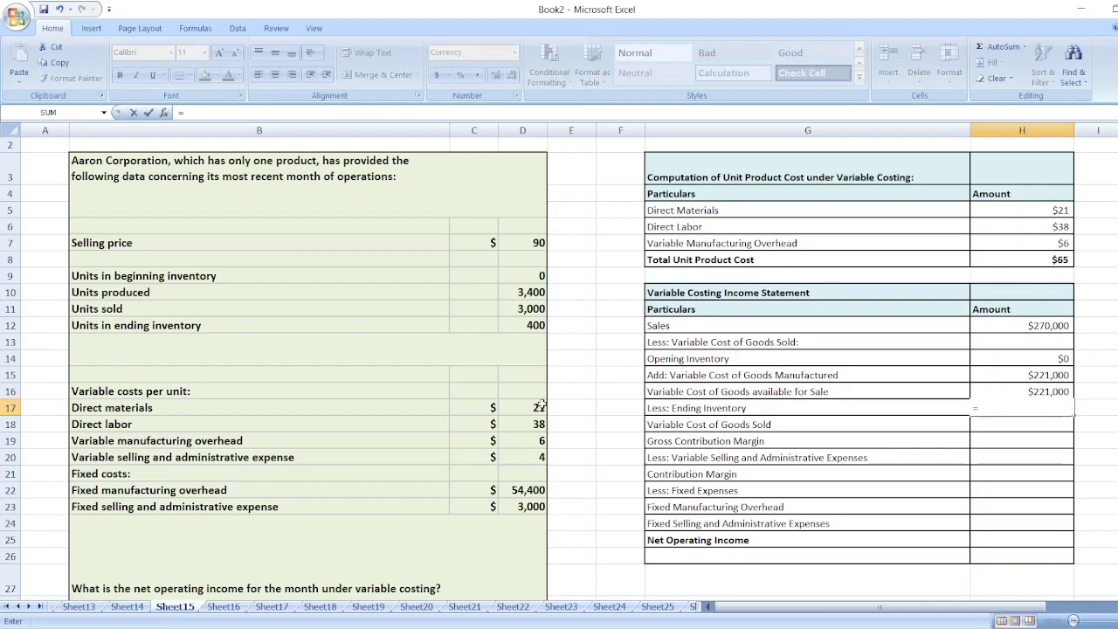
{"action": "type", "text": "400*65"}
Step: Record ending inventory of $26,000 and compute variable cost of goods sold of $195,000
{"action": "key", "text": "Return"}
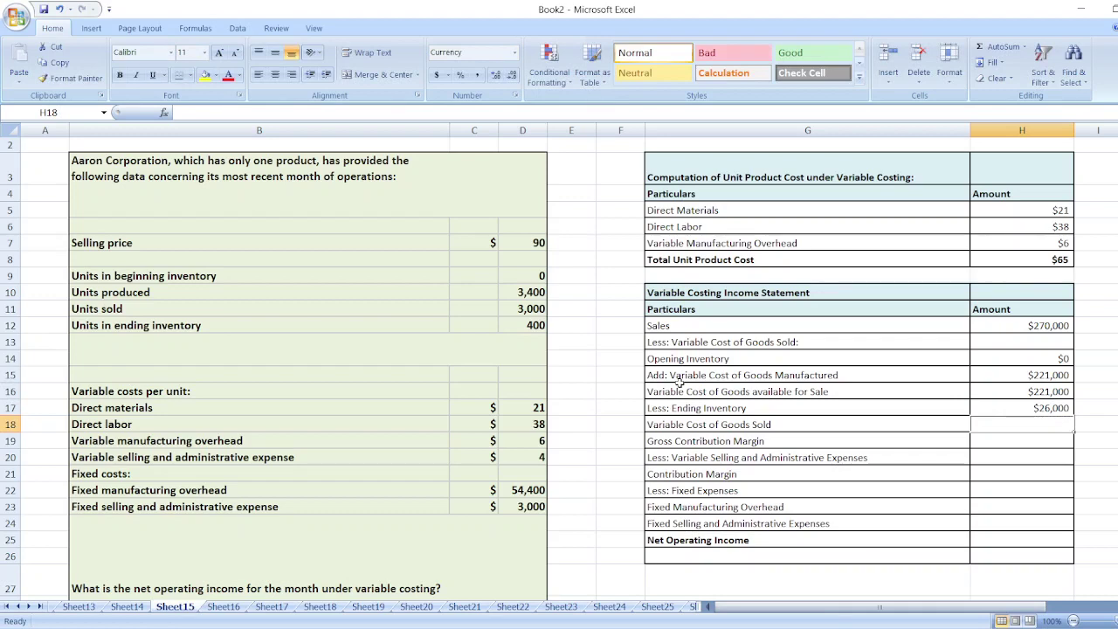
{"action": "type", "text": "="}
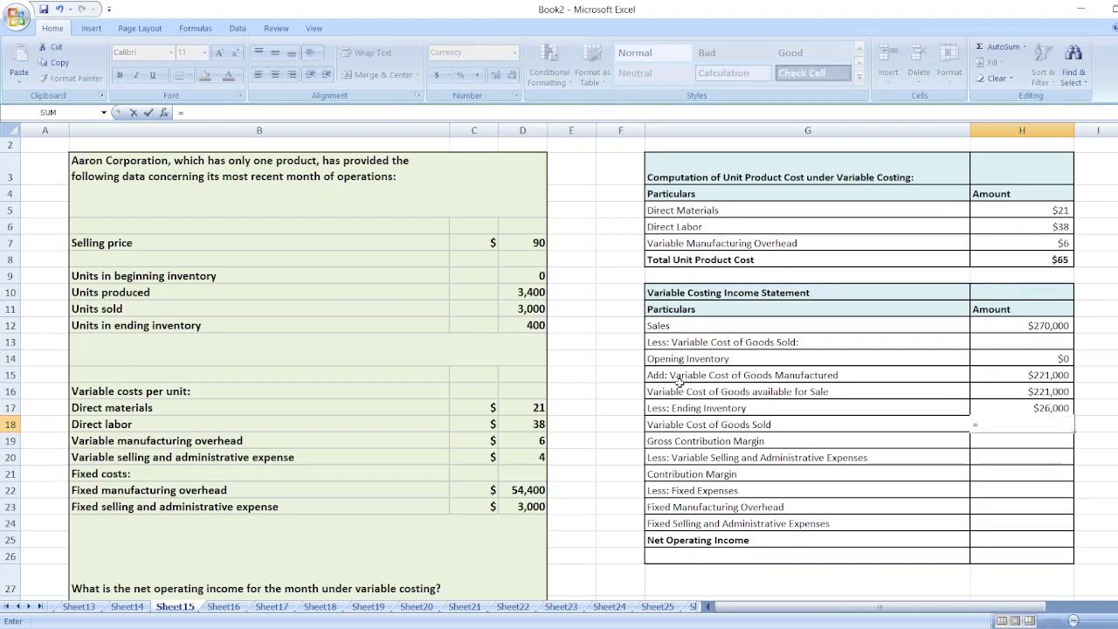
{"action": "key", "text": "Up"}
{"action": "key", "text": "Up"}
{"action": "key", "text": "Up"}
{"action": "key", "text": "Down"}
{"action": "type", "text": "-"}
{"action": "key", "text": "Up"}
{"action": "key", "text": "Return"}
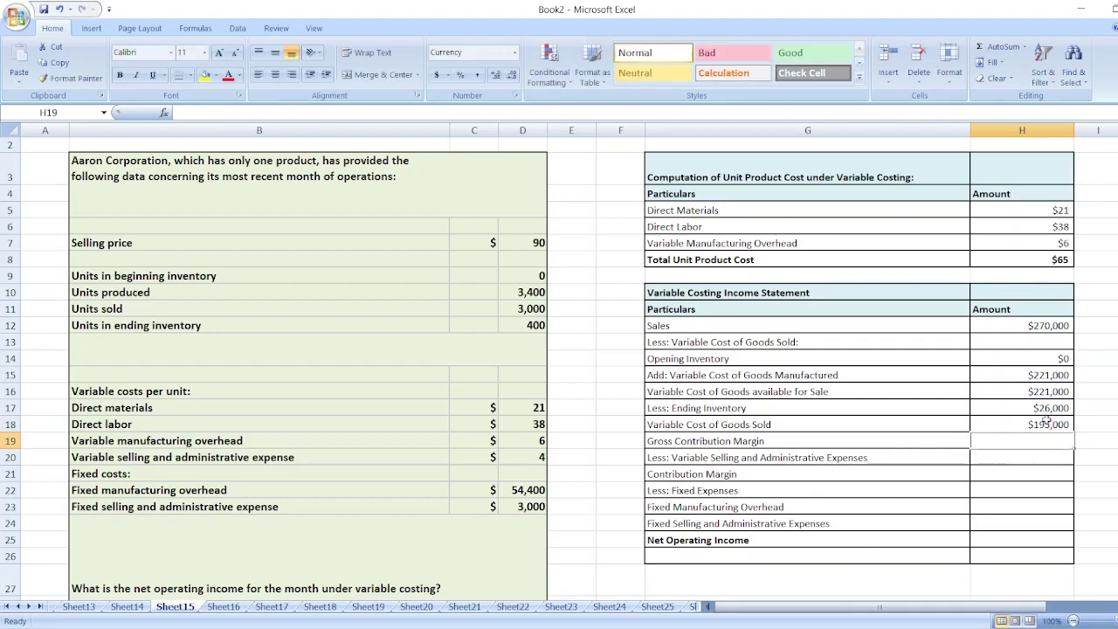
Step: Compute gross contribution margin in H19 as =H12-H18, giving $75,000
{"action": "type", "text": "="}
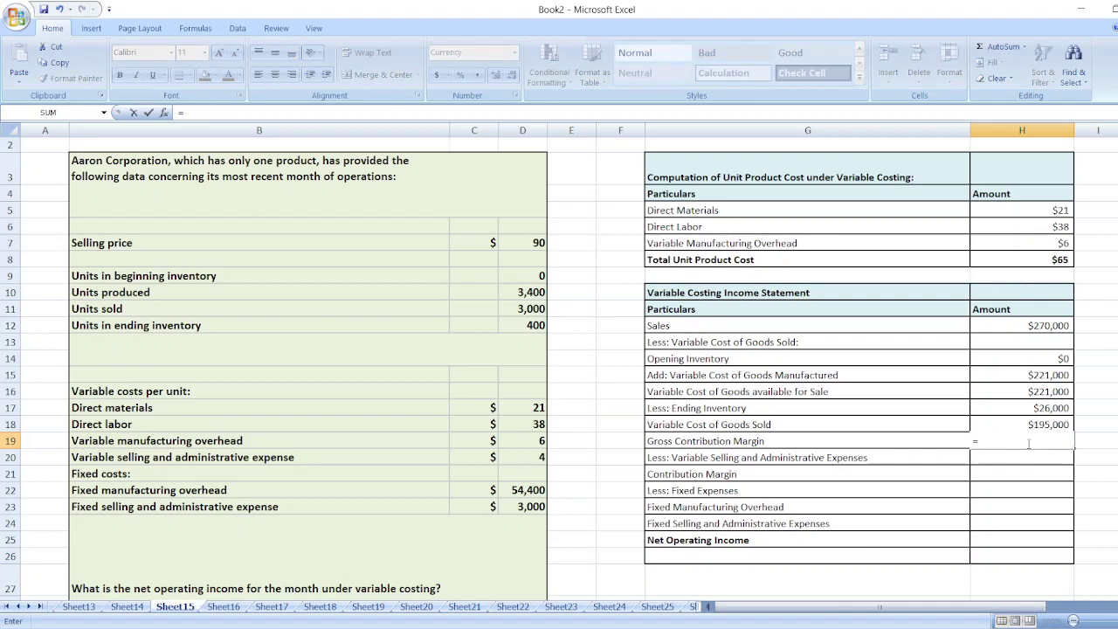
{"action": "left_click", "coordinate": [1043, 331]}
{"action": "type", "text": "-"}
{"action": "key", "text": "Up"}
{"action": "key", "text": "Return"}
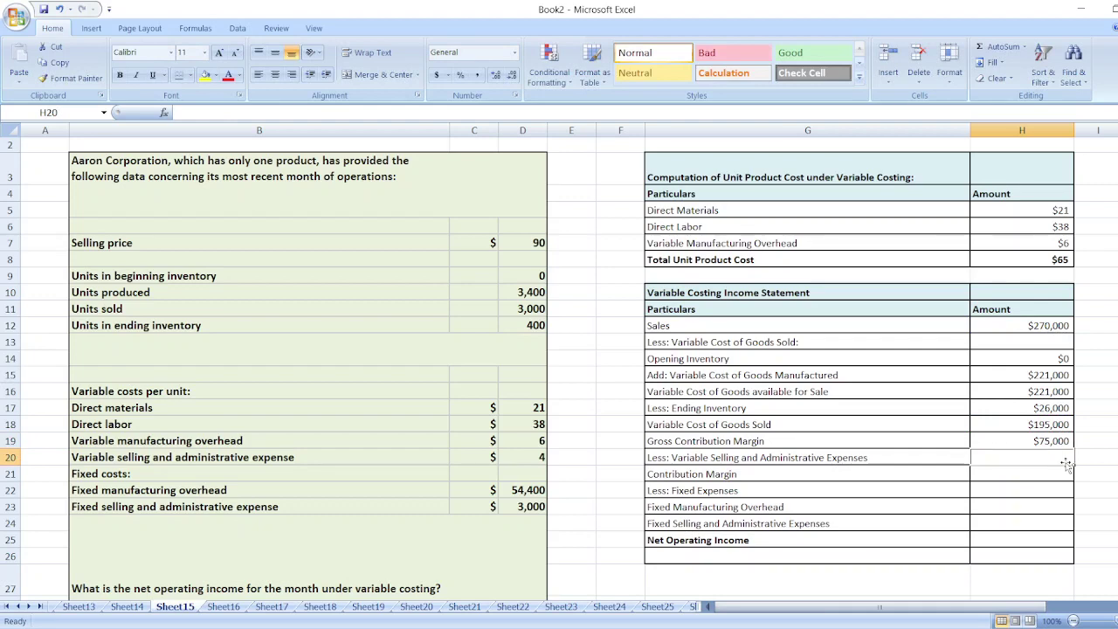
Step: Enter variable selling and administrative expenses =3000*4 in H20 and contribution margin =H19-H20 ($63,000) in H21
{"action": "type", "text": "="}
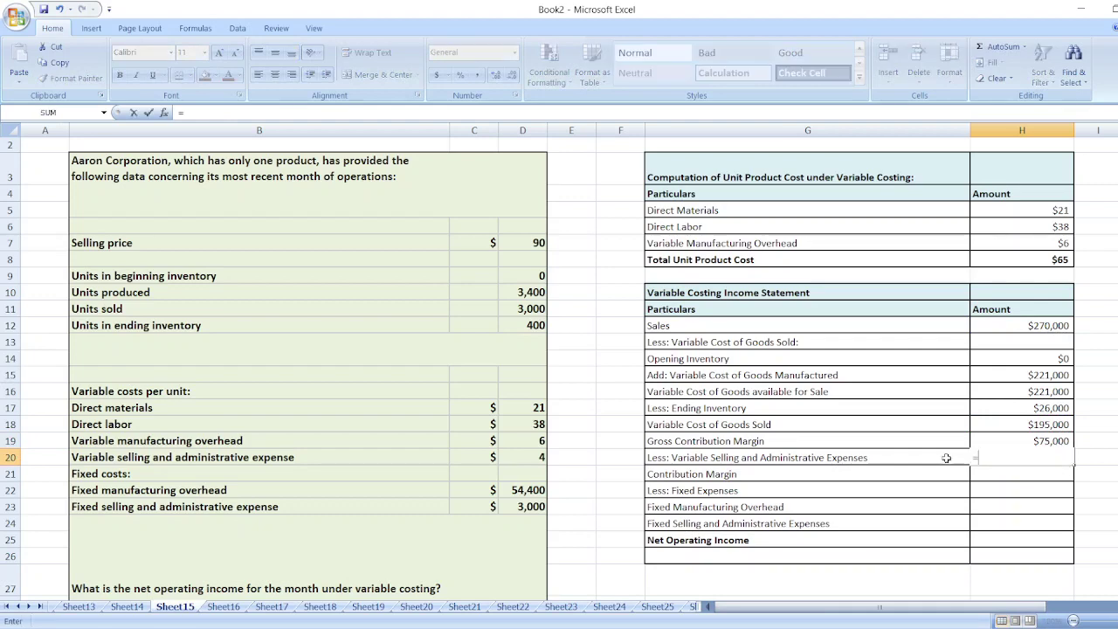
{"action": "type", "text": "3000*4"}
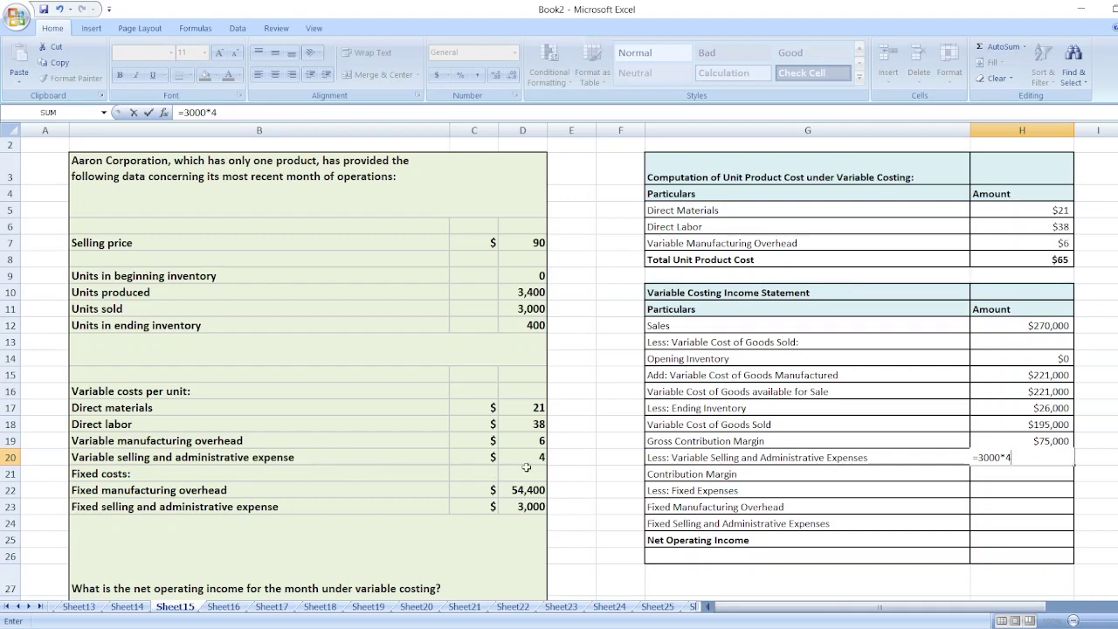
{"action": "key", "text": "Return"}
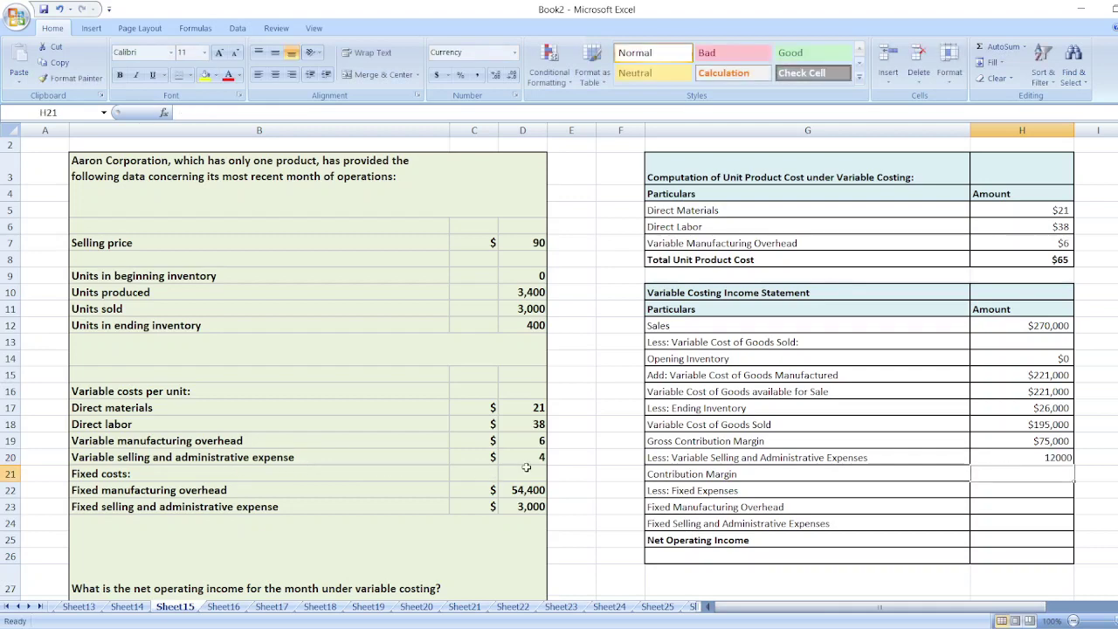
{"action": "type", "text": "="}
{"action": "key", "text": "Up"}
{"action": "key", "text": "Up"}
{"action": "type", "text": "-"}
{"action": "key", "text": "Up"}
{"action": "key", "text": "Return"}
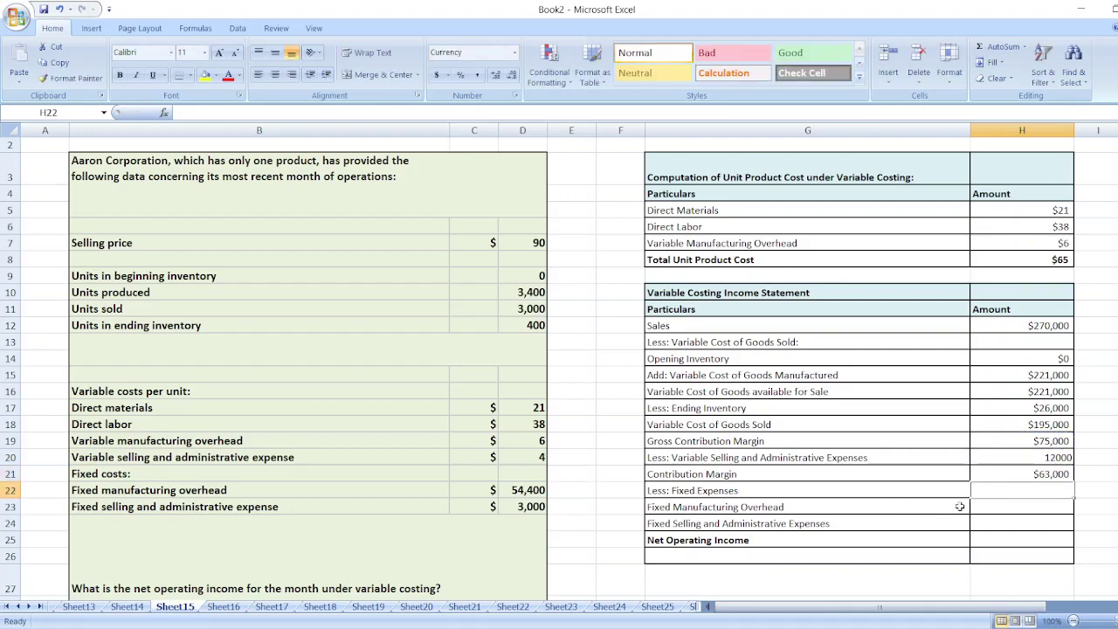
{"action": "left_click", "coordinate": [991, 505]}
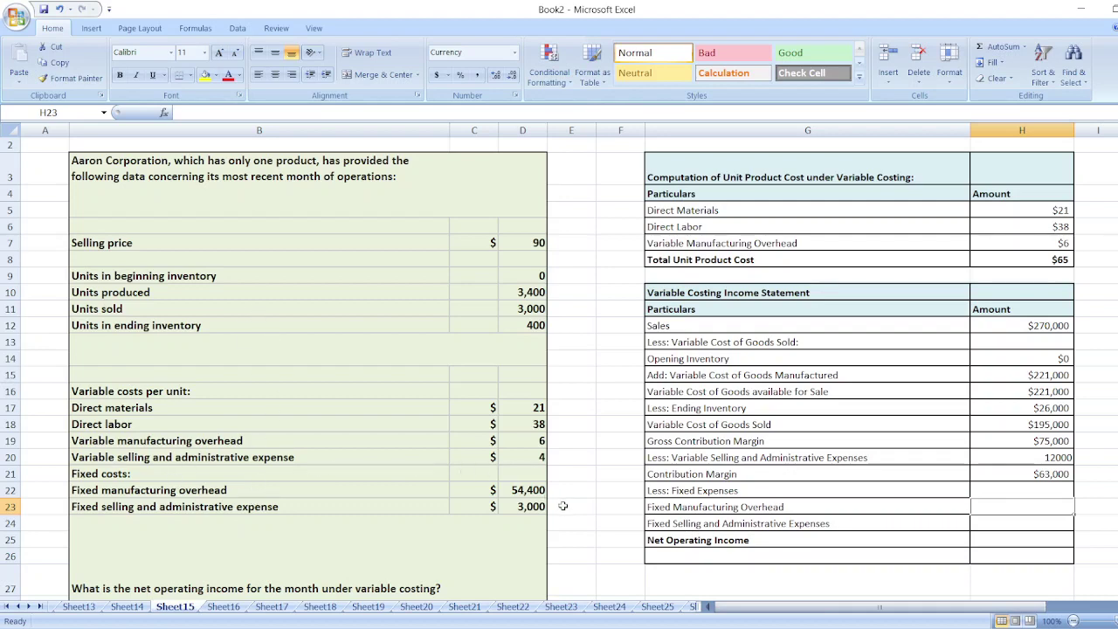
Step: Enter fixed manufacturing overhead of 54400 and fixed selling and administrative expenses of 3000
{"action": "type", "text": "54400"}
{"action": "key", "text": "Return"}
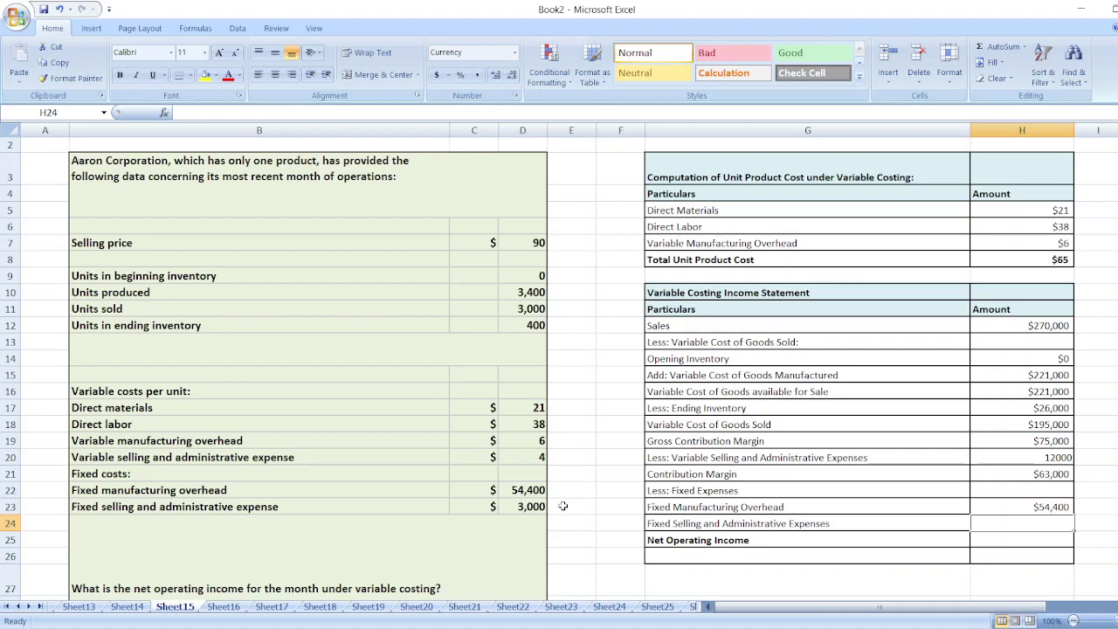
{"action": "type", "text": "3000"}
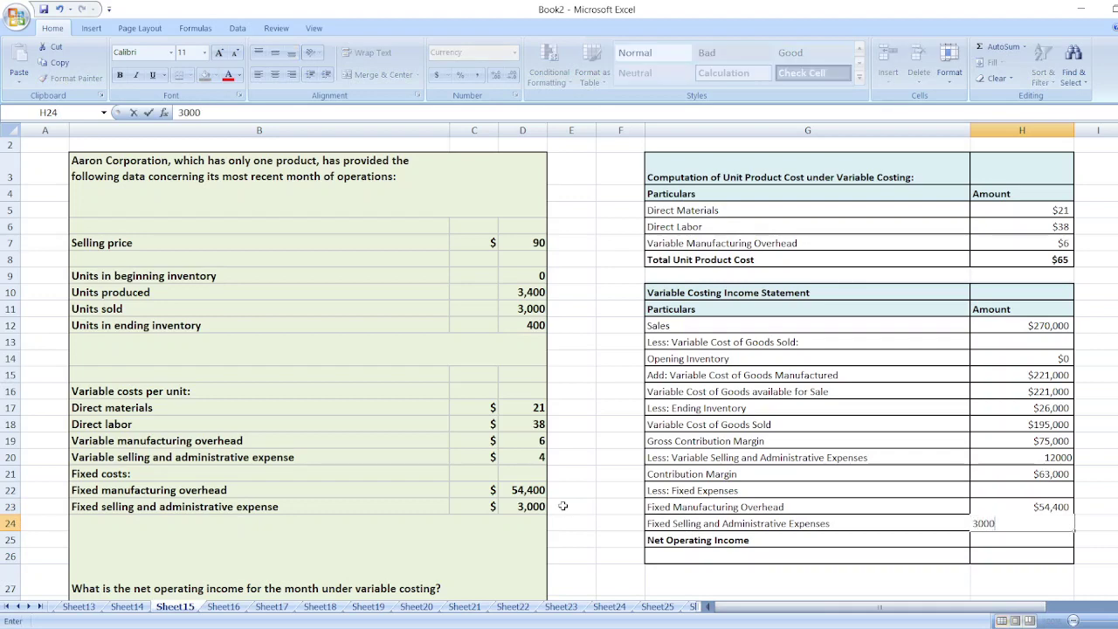
{"action": "key", "text": "Return"}
Step: Compute net operating income in H25 as =H21-H23-H24, giving $5,600
{"action": "type", "text": "="}
{"action": "key", "text": "Up"}
{"action": "key", "text": "Up"}
{"action": "key", "text": "Up"}
{"action": "key", "text": "Up"}
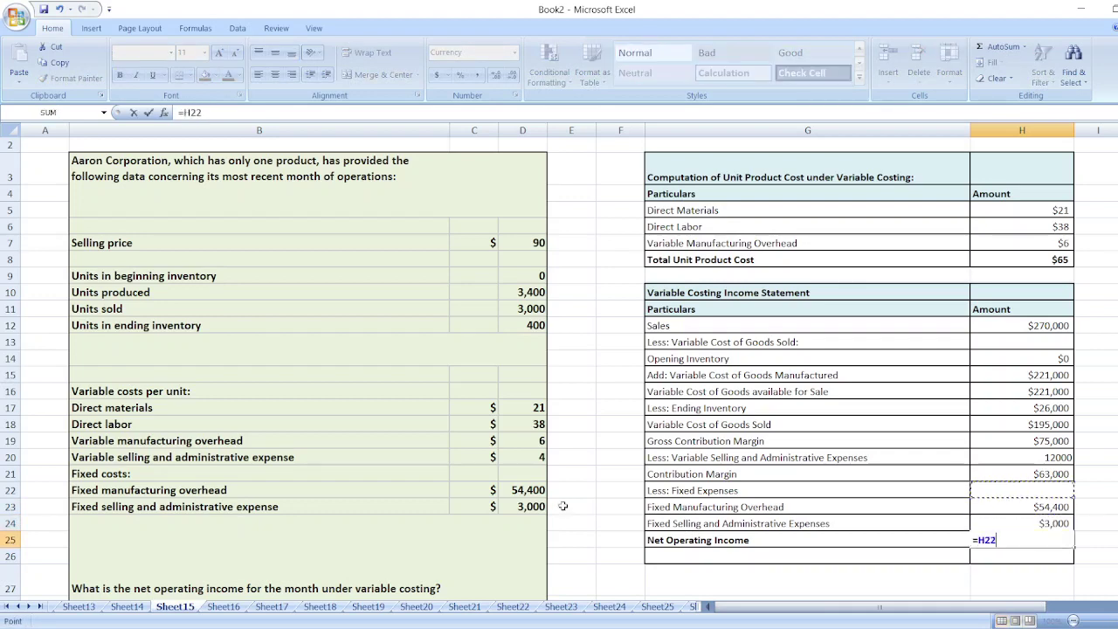
{"action": "type", "text": "-"}
{"action": "key", "text": "Up"}
{"action": "key", "text": "Up"}
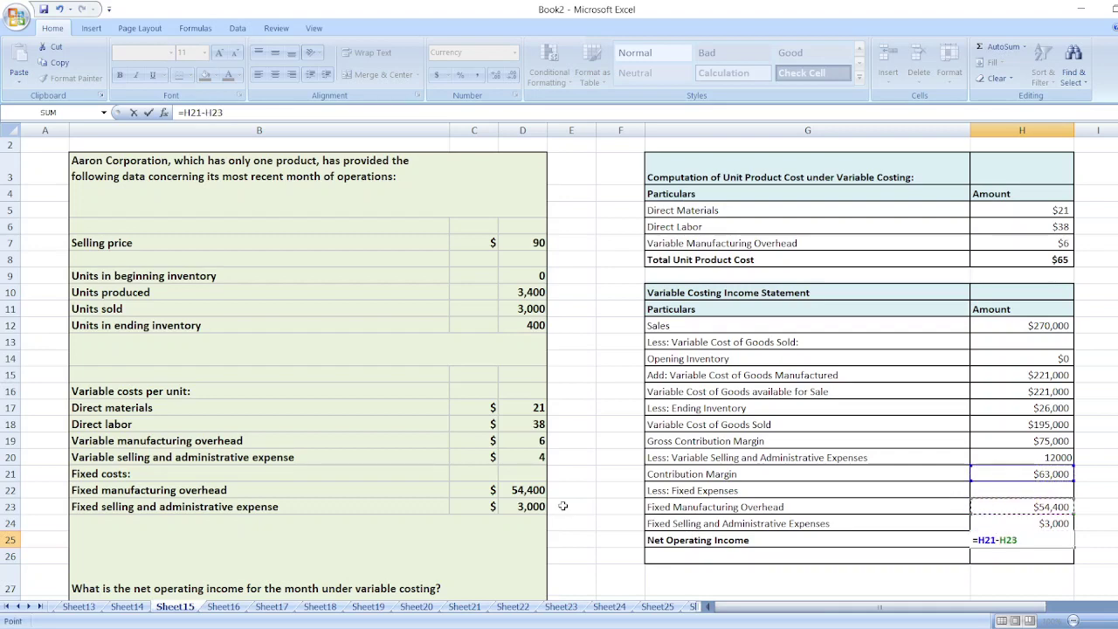
{"action": "type", "text": "-"}
{"action": "key", "text": "Up"}
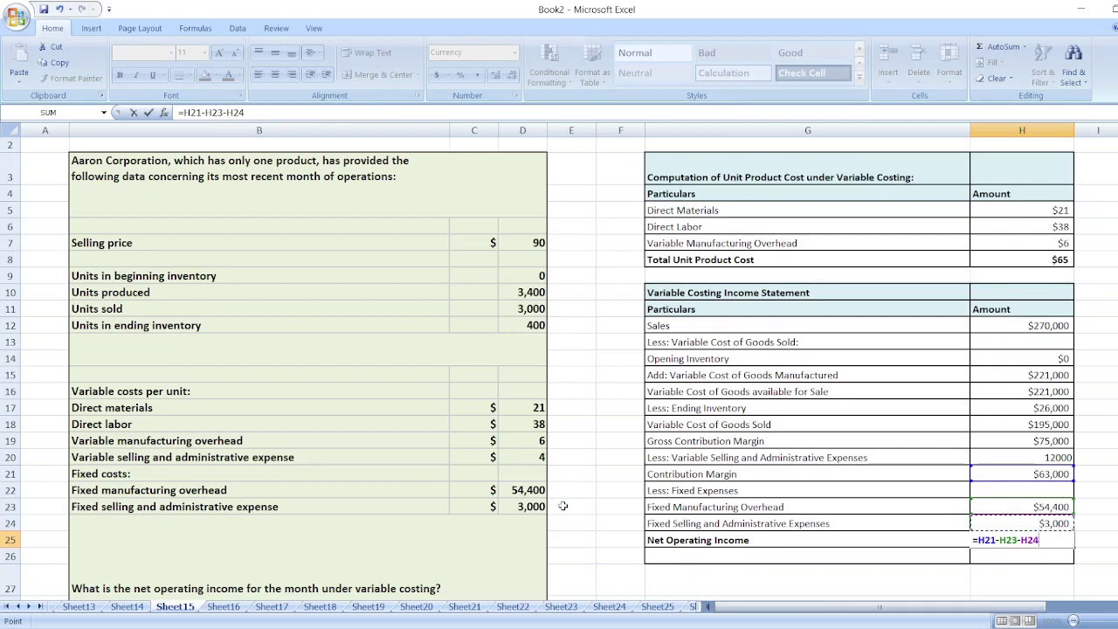
{"action": "key", "text": "Return"}
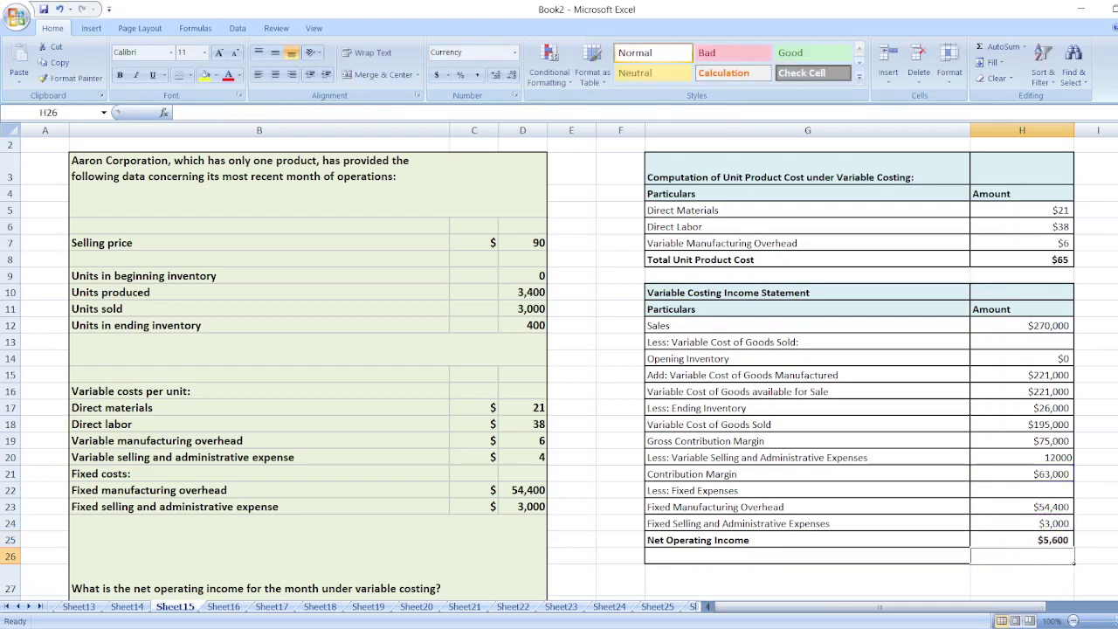
Step: Fill the $5,600 answer choice in D30 with yellow
{"action": "scroll", "coordinate": [559, 367], "scroll_direction": "down", "scroll_amount": 2}
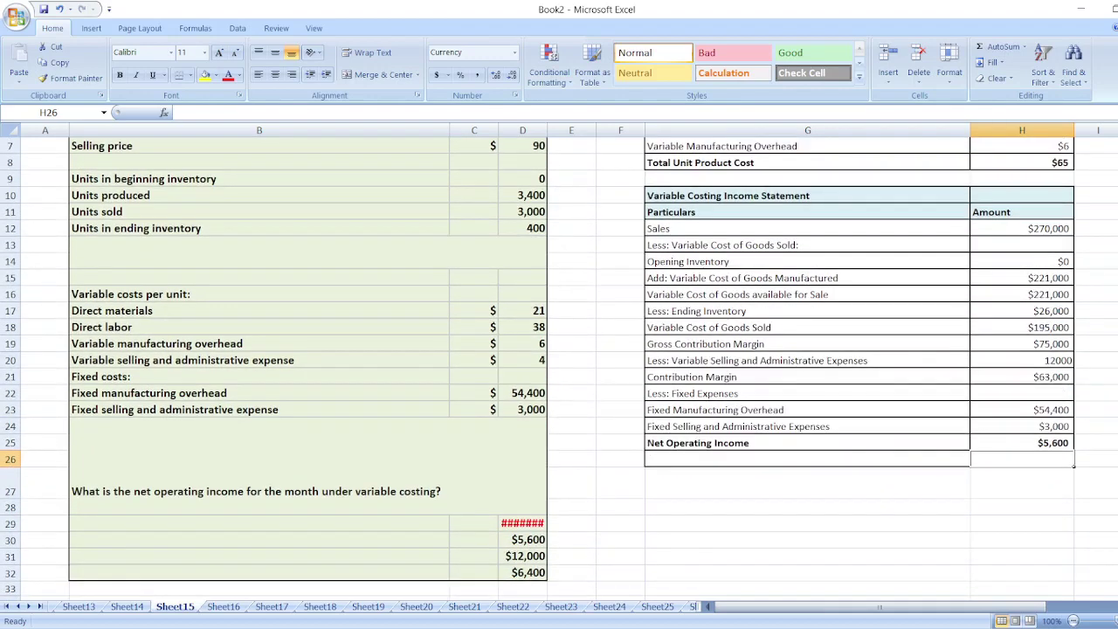
{"action": "left_click", "coordinate": [523, 538]}
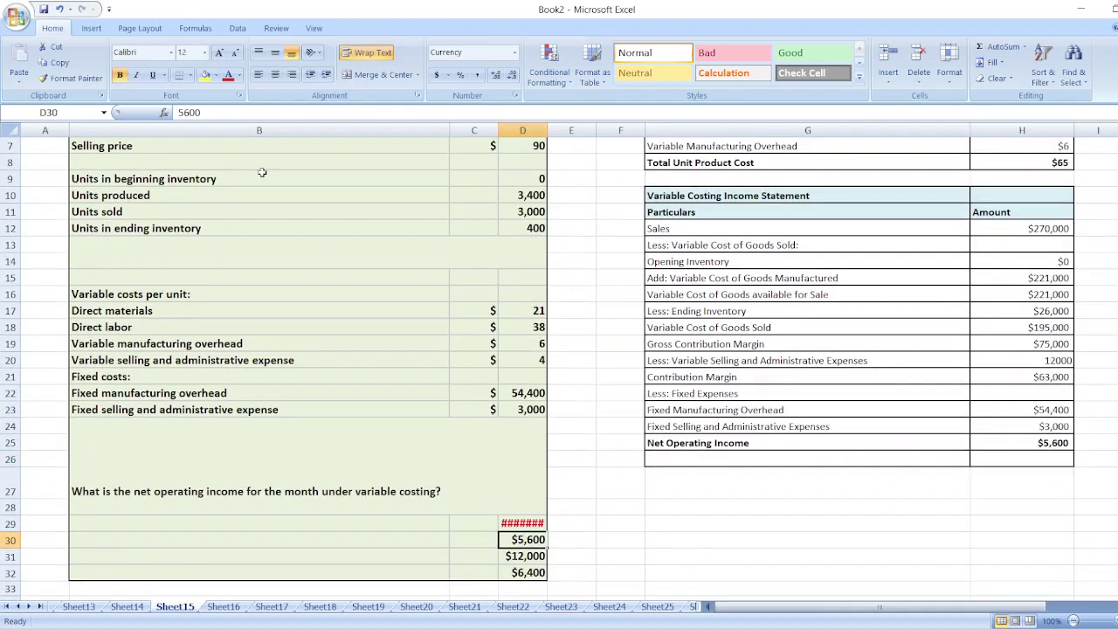
{"action": "left_click", "coordinate": [204, 75]}
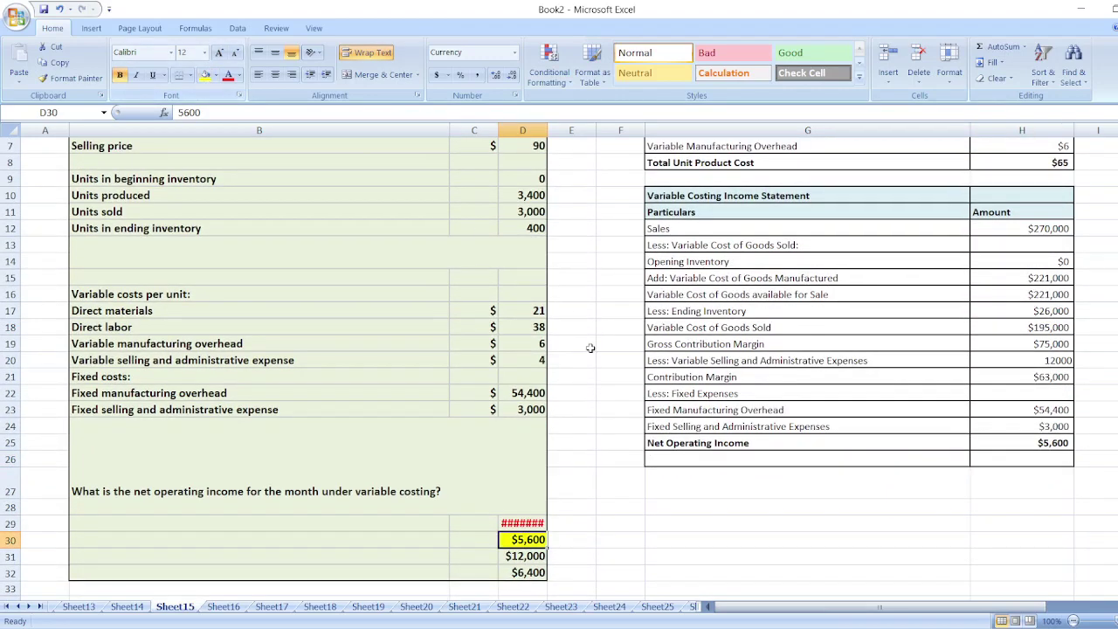
{"action": "scroll", "coordinate": [1013, 198], "scroll_direction": "up", "scroll_amount": 2}
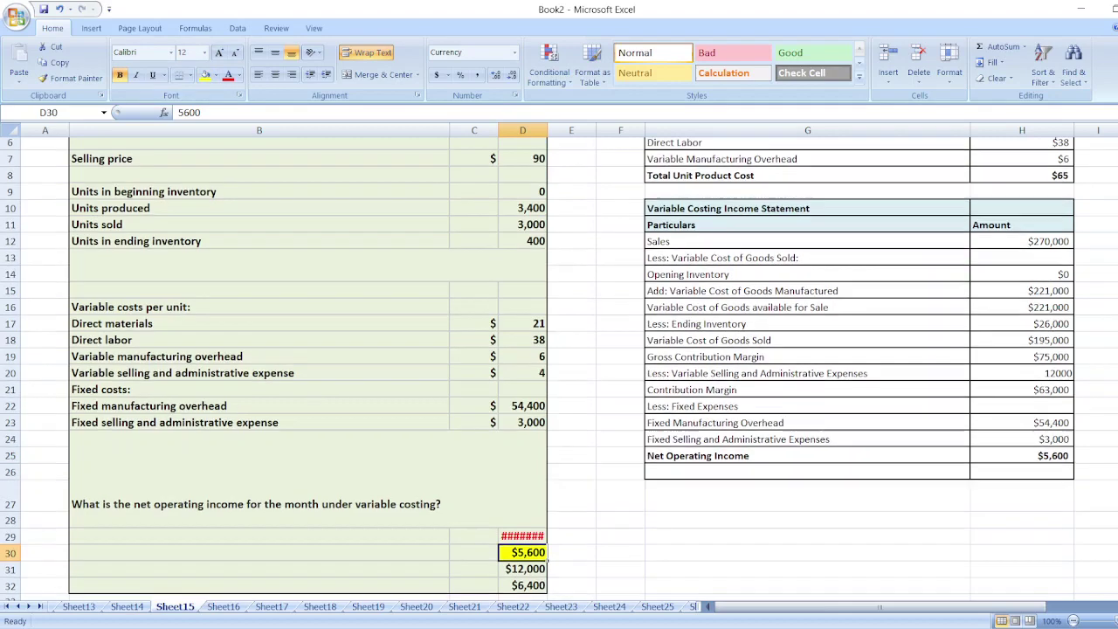